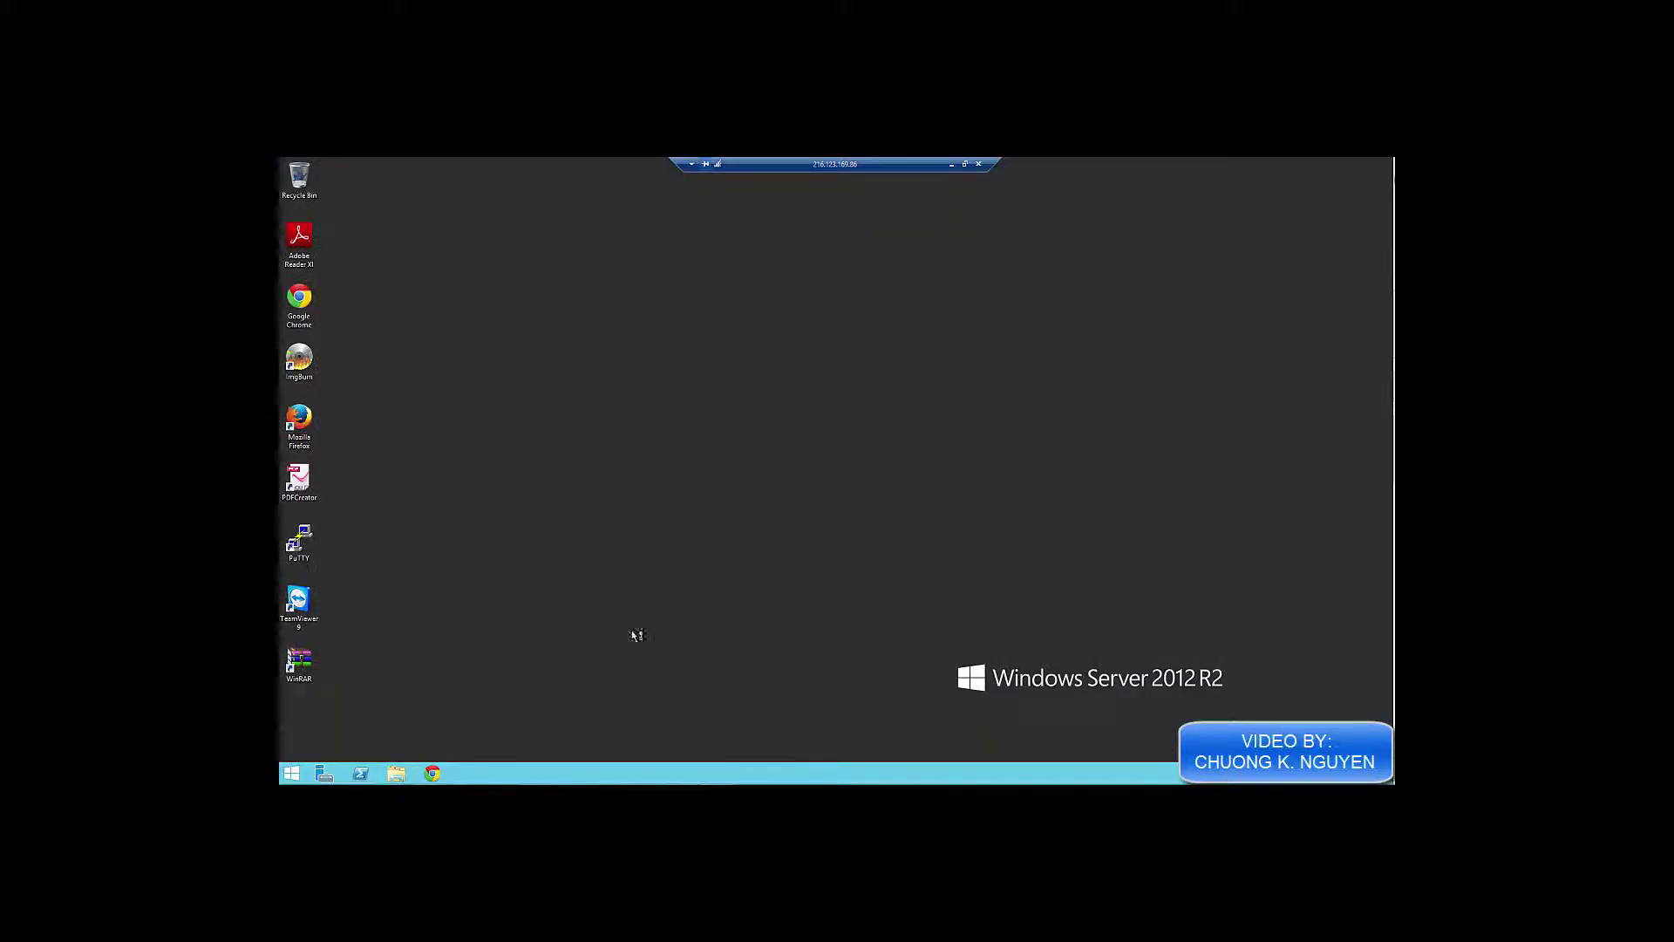
Mount the SW_DVD5 Exchange 2013 disc image from ISO (D:) > Exchange as drive F
{"action": "left_click", "coordinate": [401, 773]}
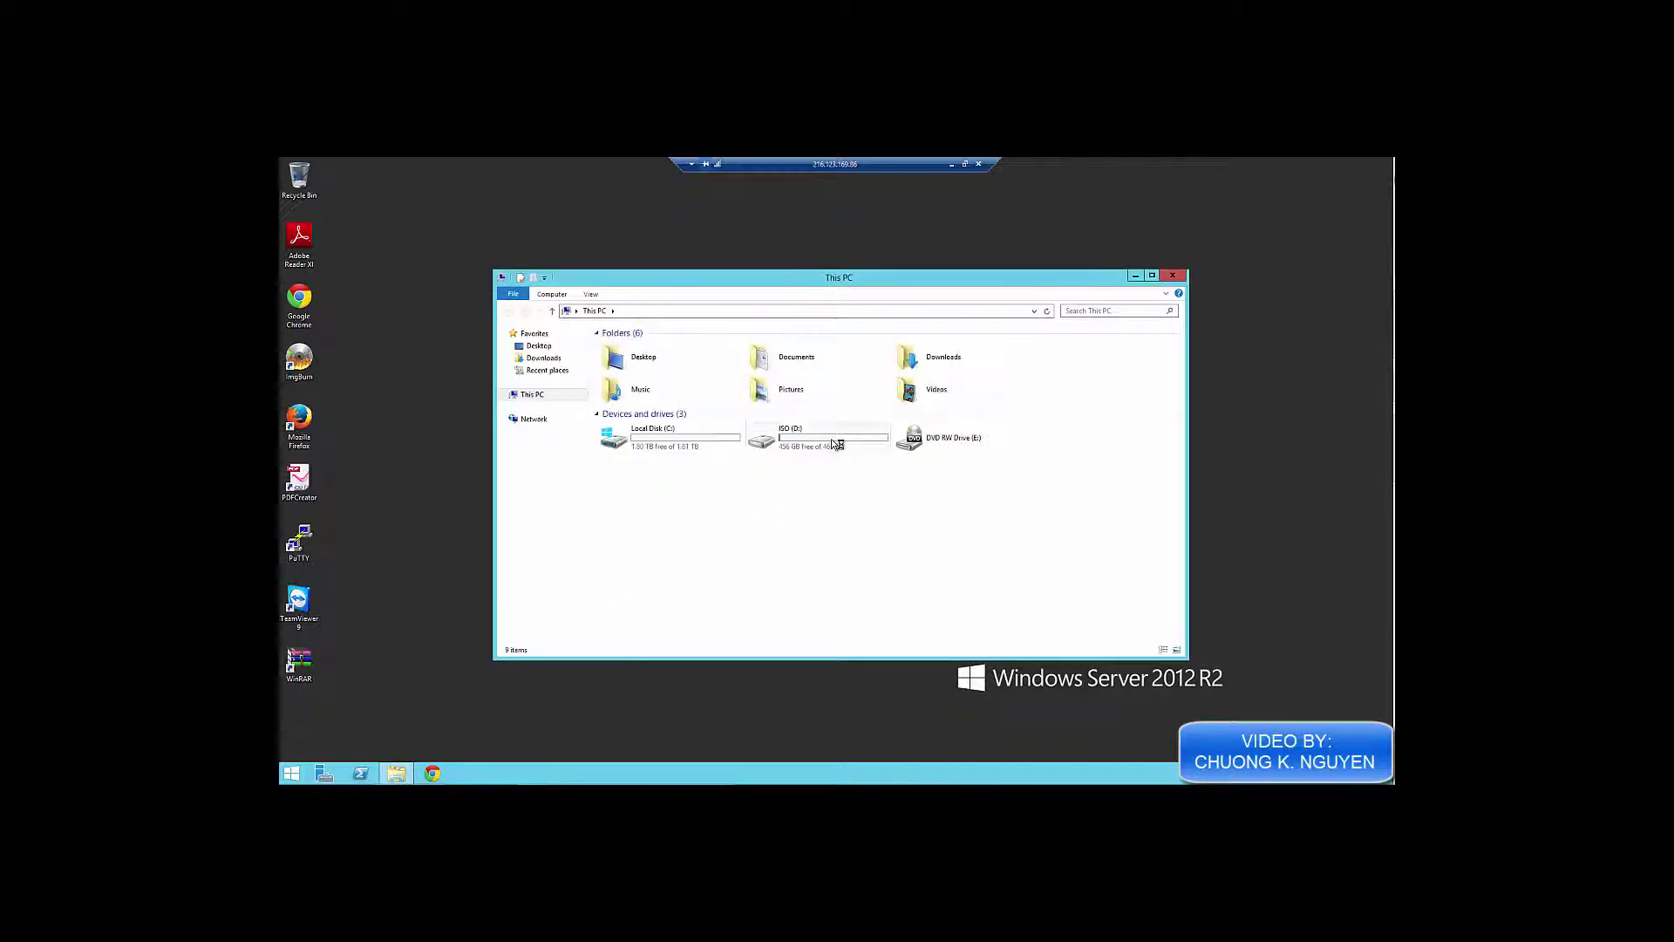
{"action": "double_click", "coordinate": [834, 444]}
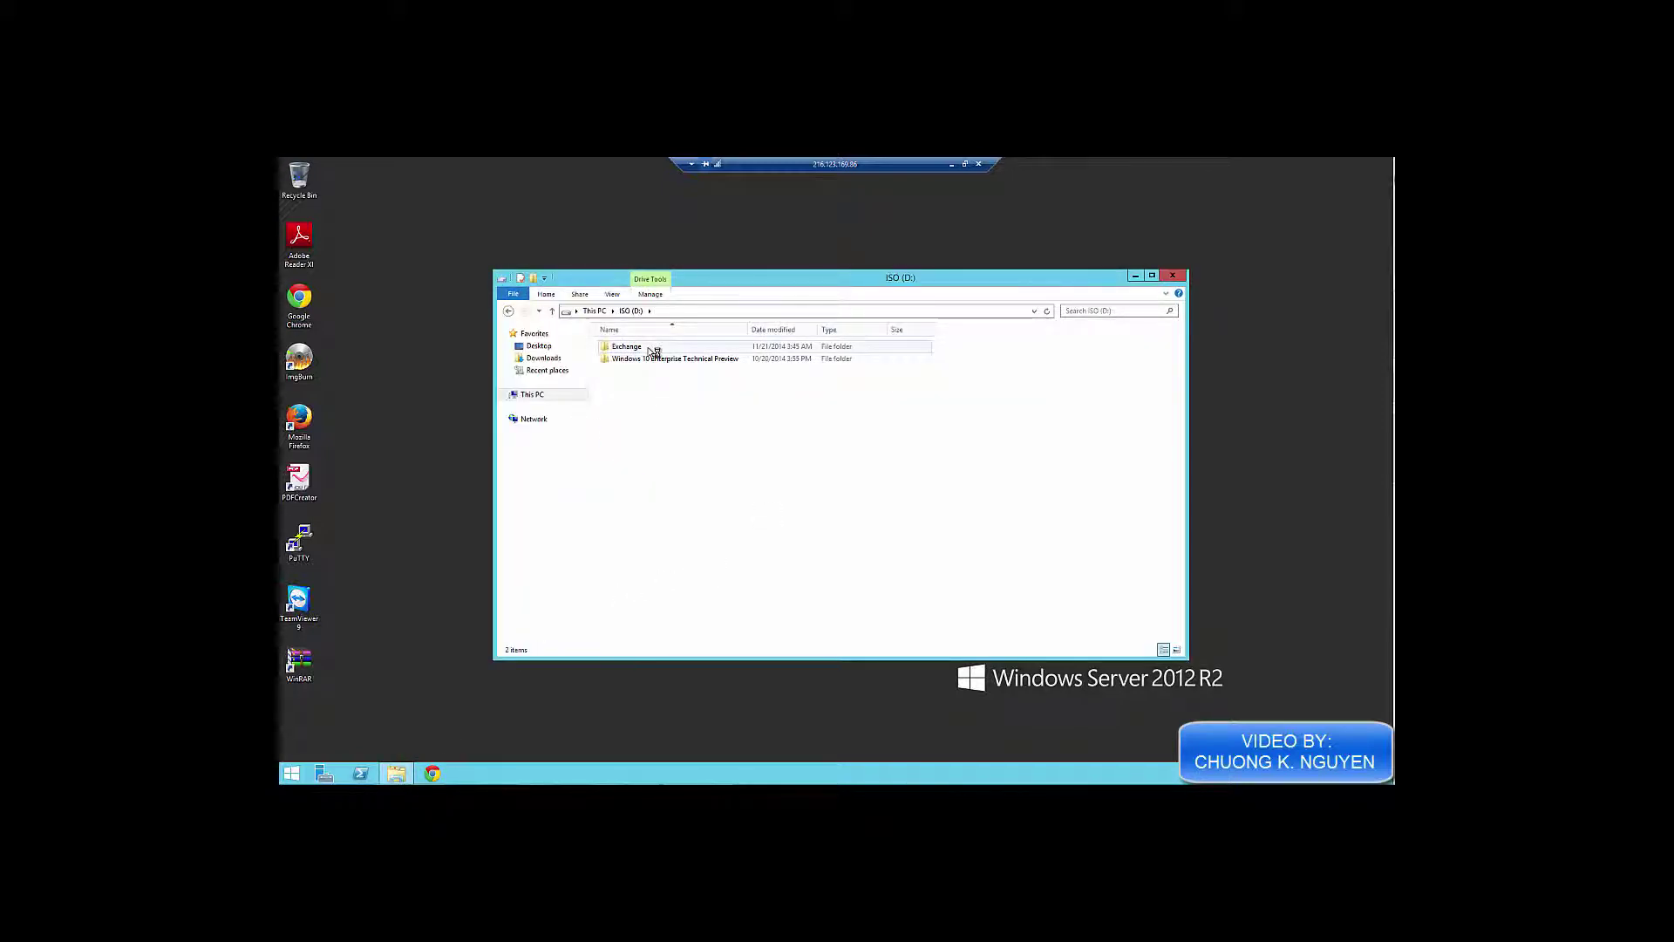
{"action": "double_click", "coordinate": [628, 346]}
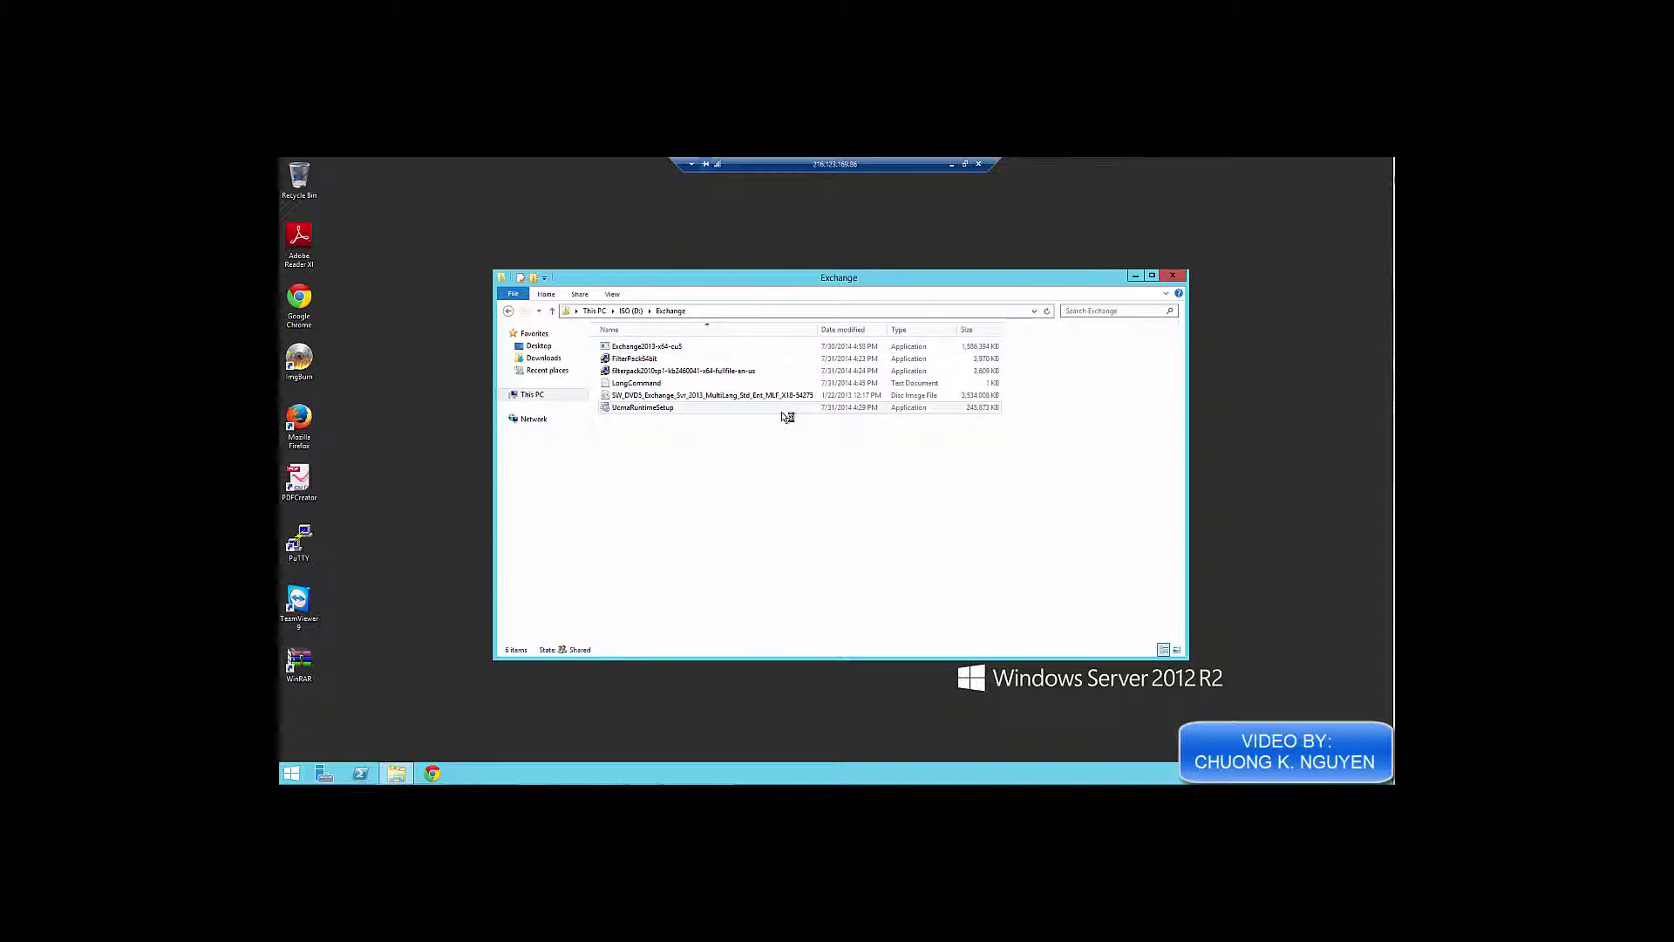
{"action": "left_click", "coordinate": [766, 396]}
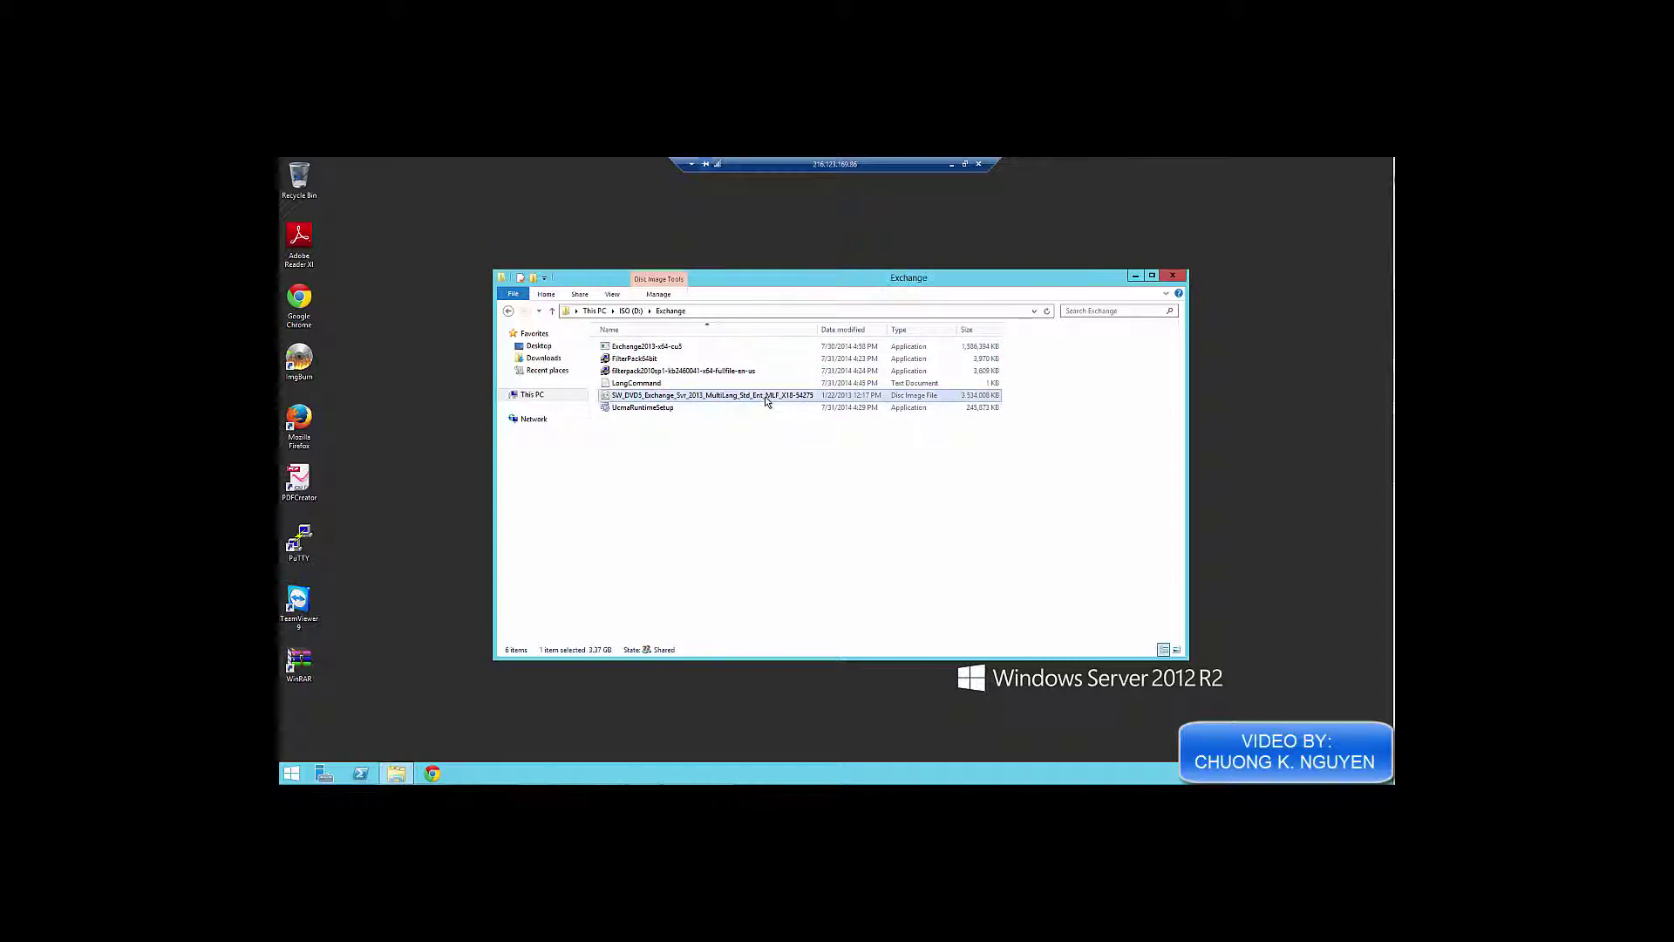
{"action": "right_click", "coordinate": [765, 397]}
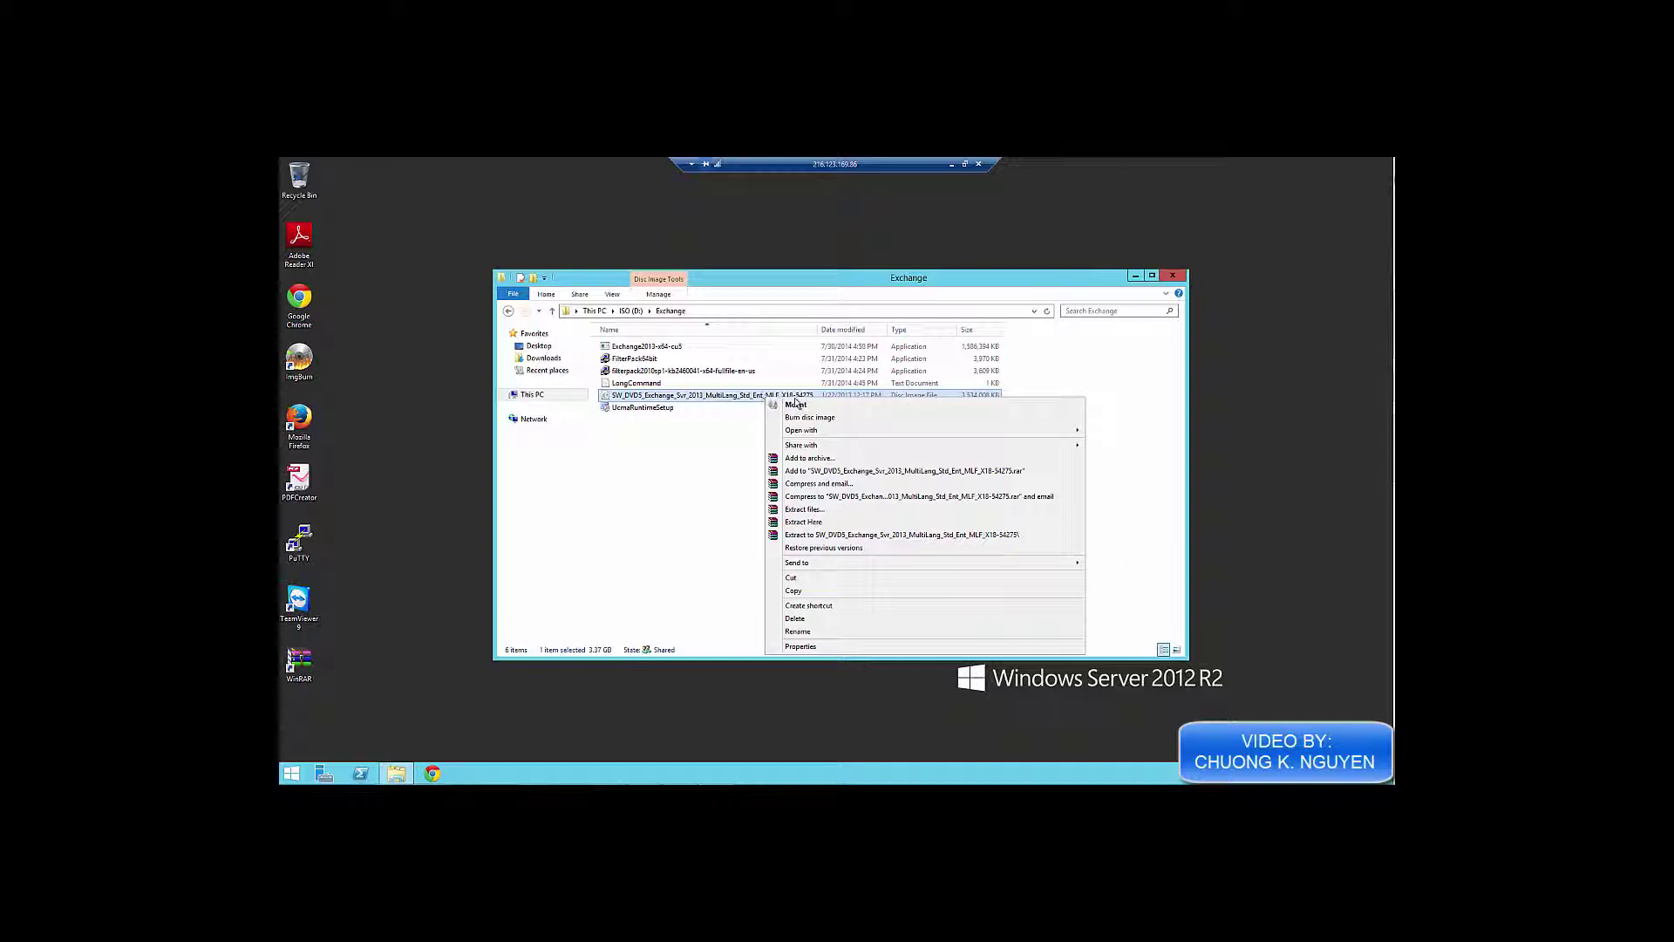
{"action": "left_click", "coordinate": [801, 406]}
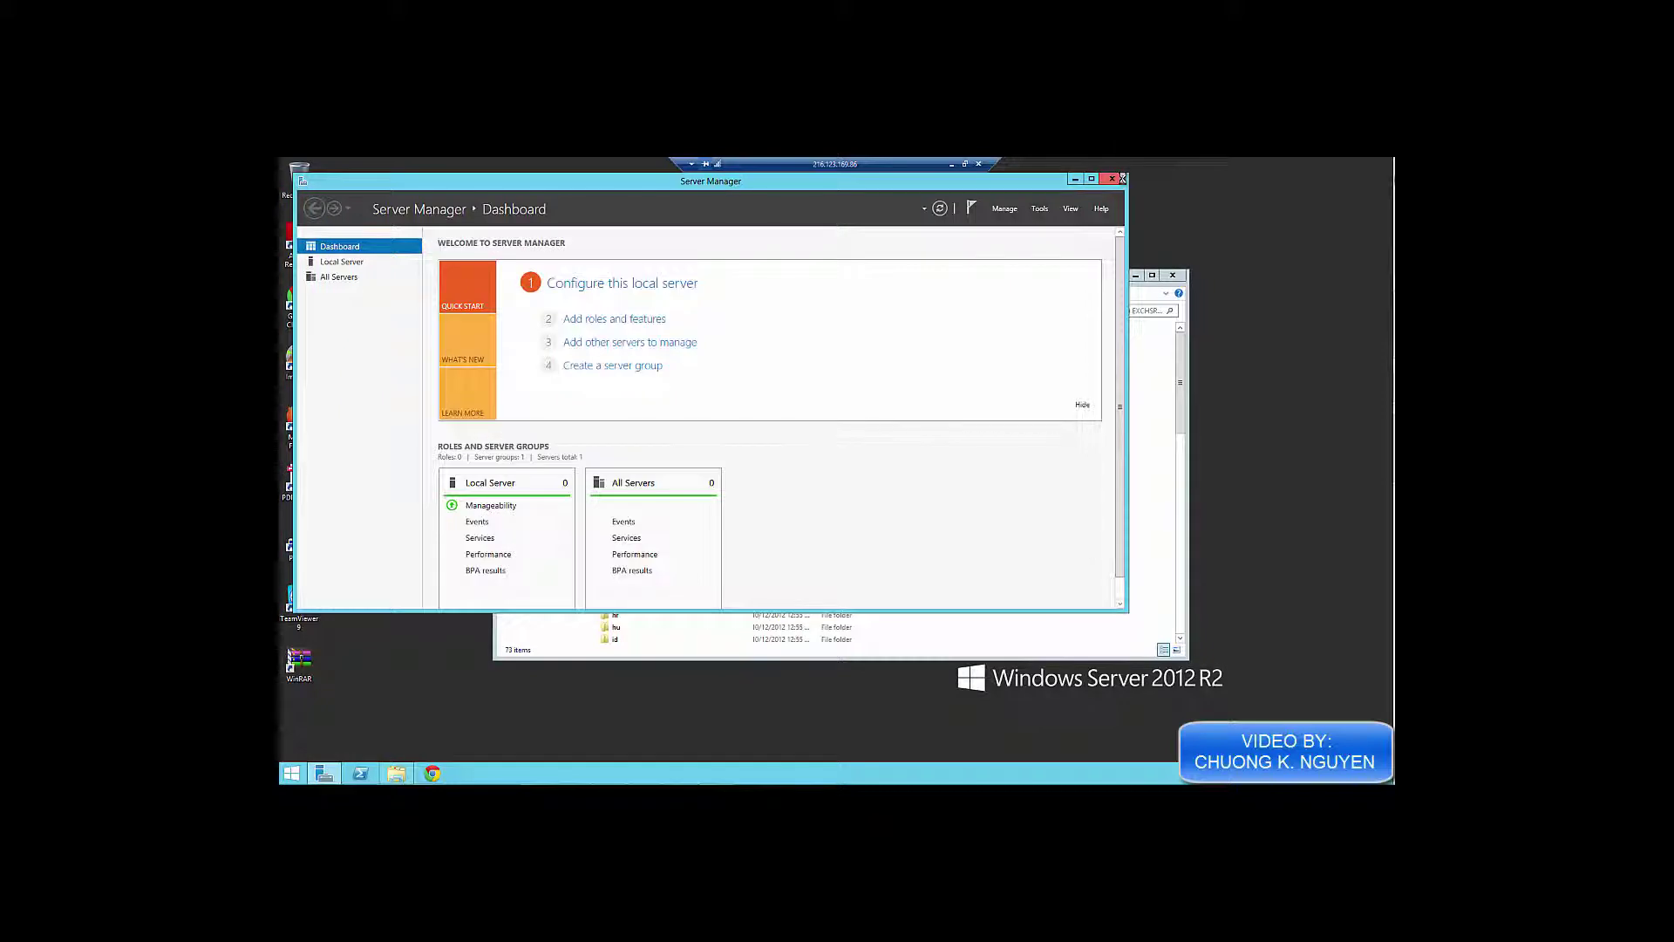
Close Server Manager and run Setup from DVD Drive (F:)
{"action": "left_click", "coordinate": [1123, 178]}
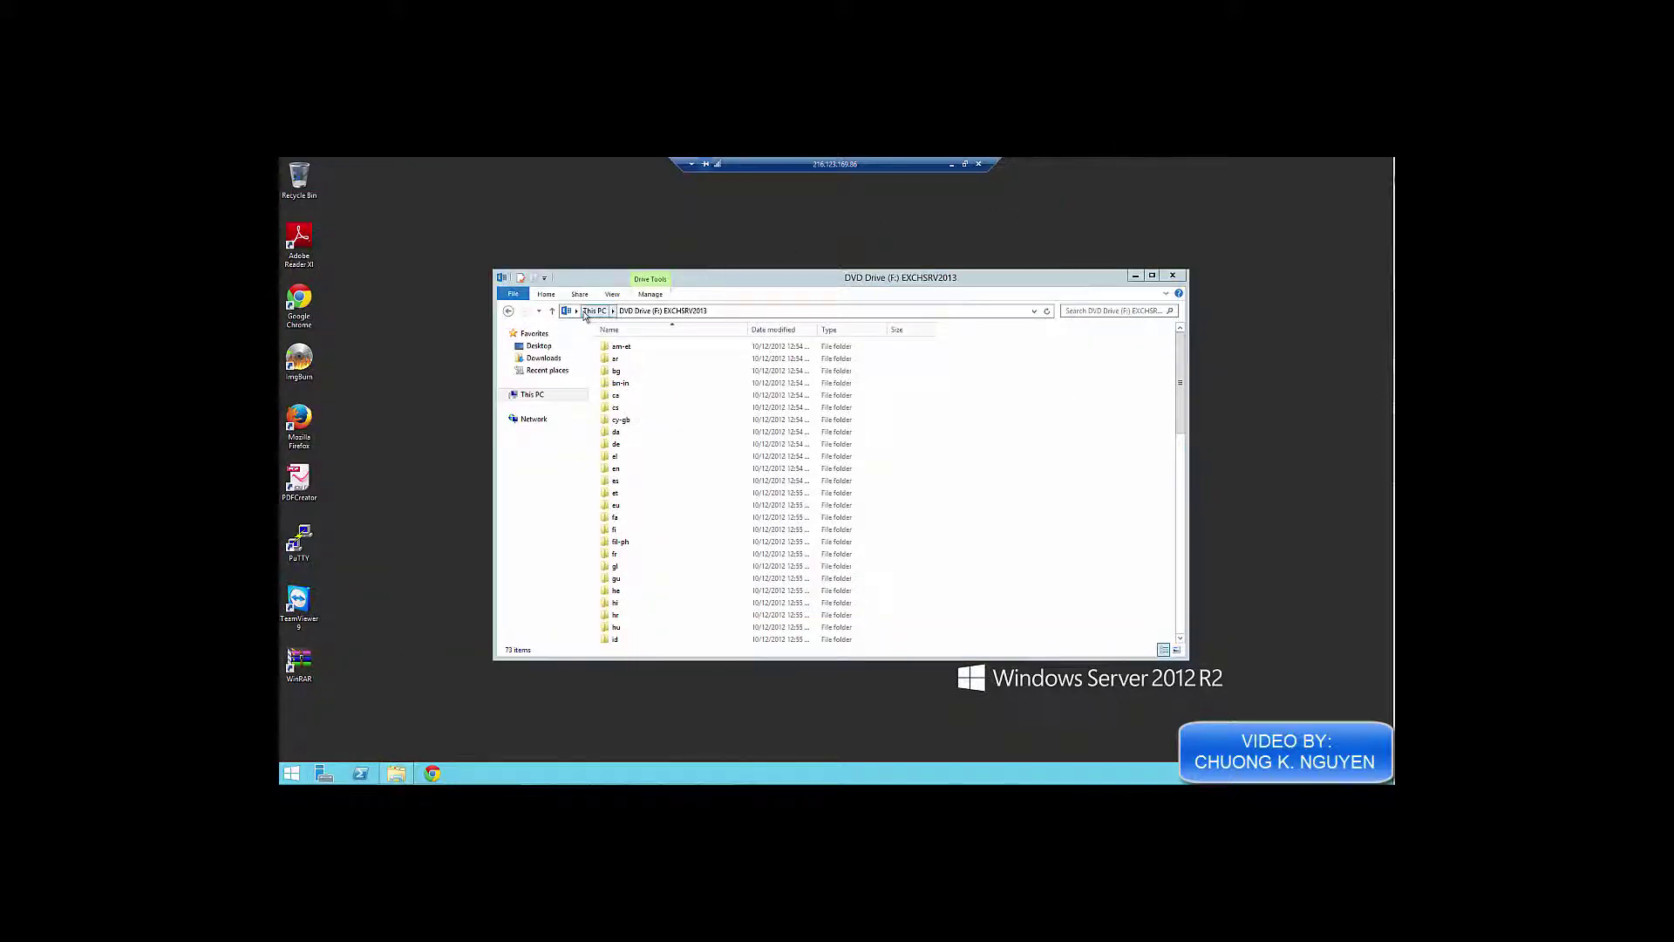
{"action": "left_click_drag", "start_coordinate": [1181, 385], "coordinate": [1184, 628]}
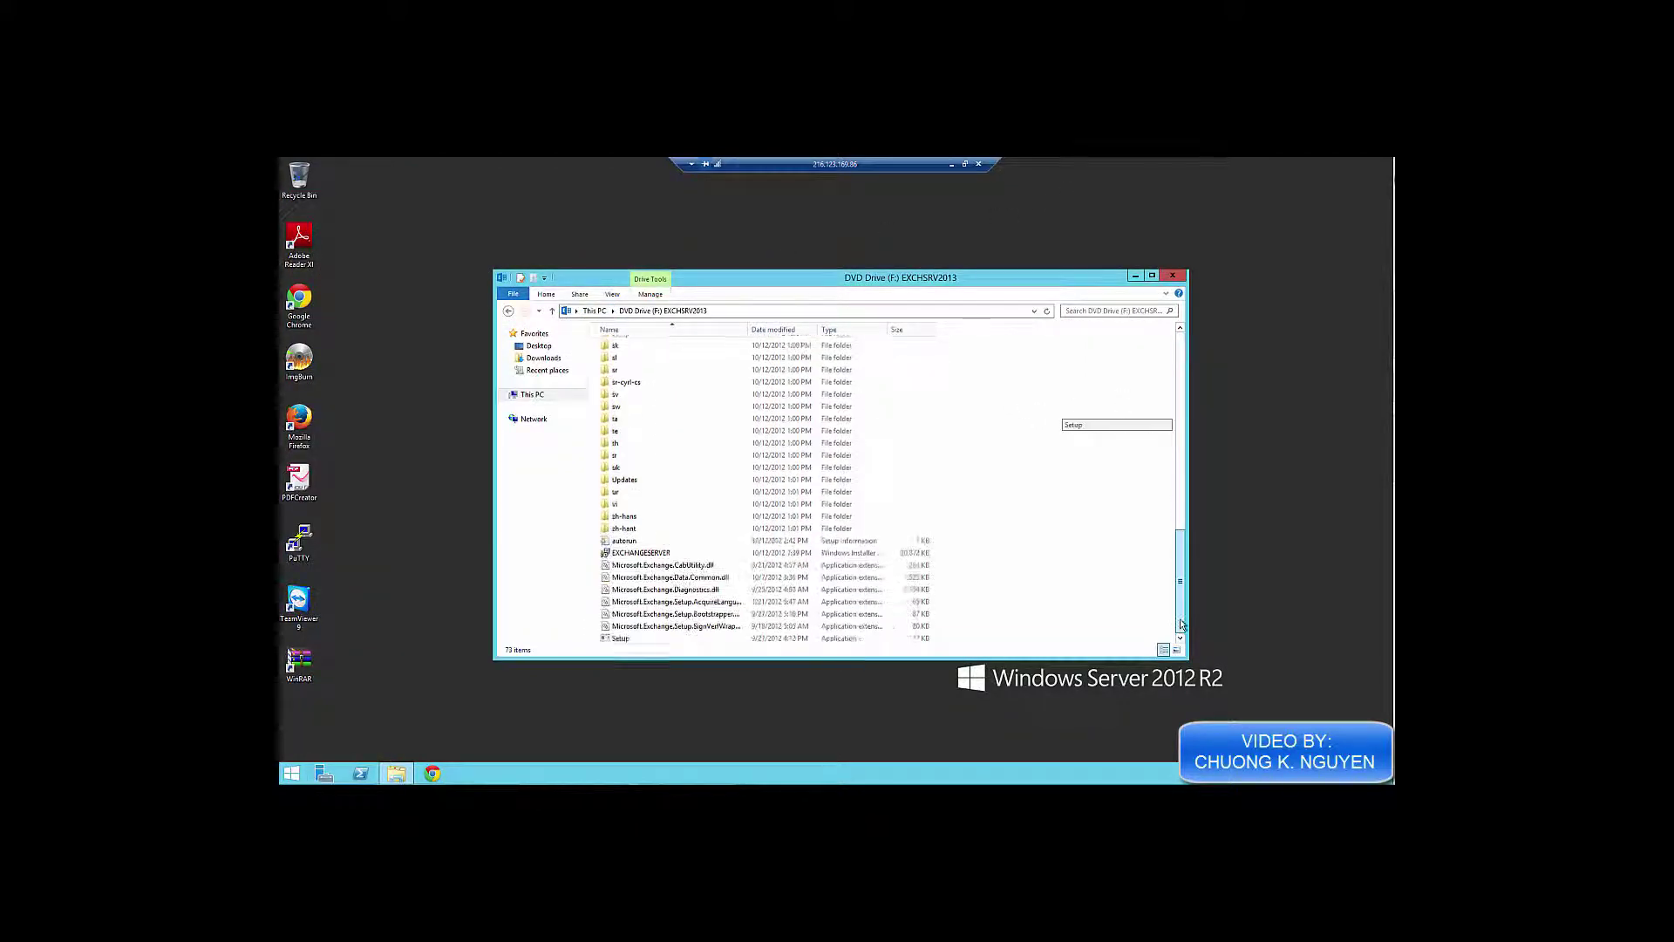
{"action": "double_click", "coordinate": [627, 639]}
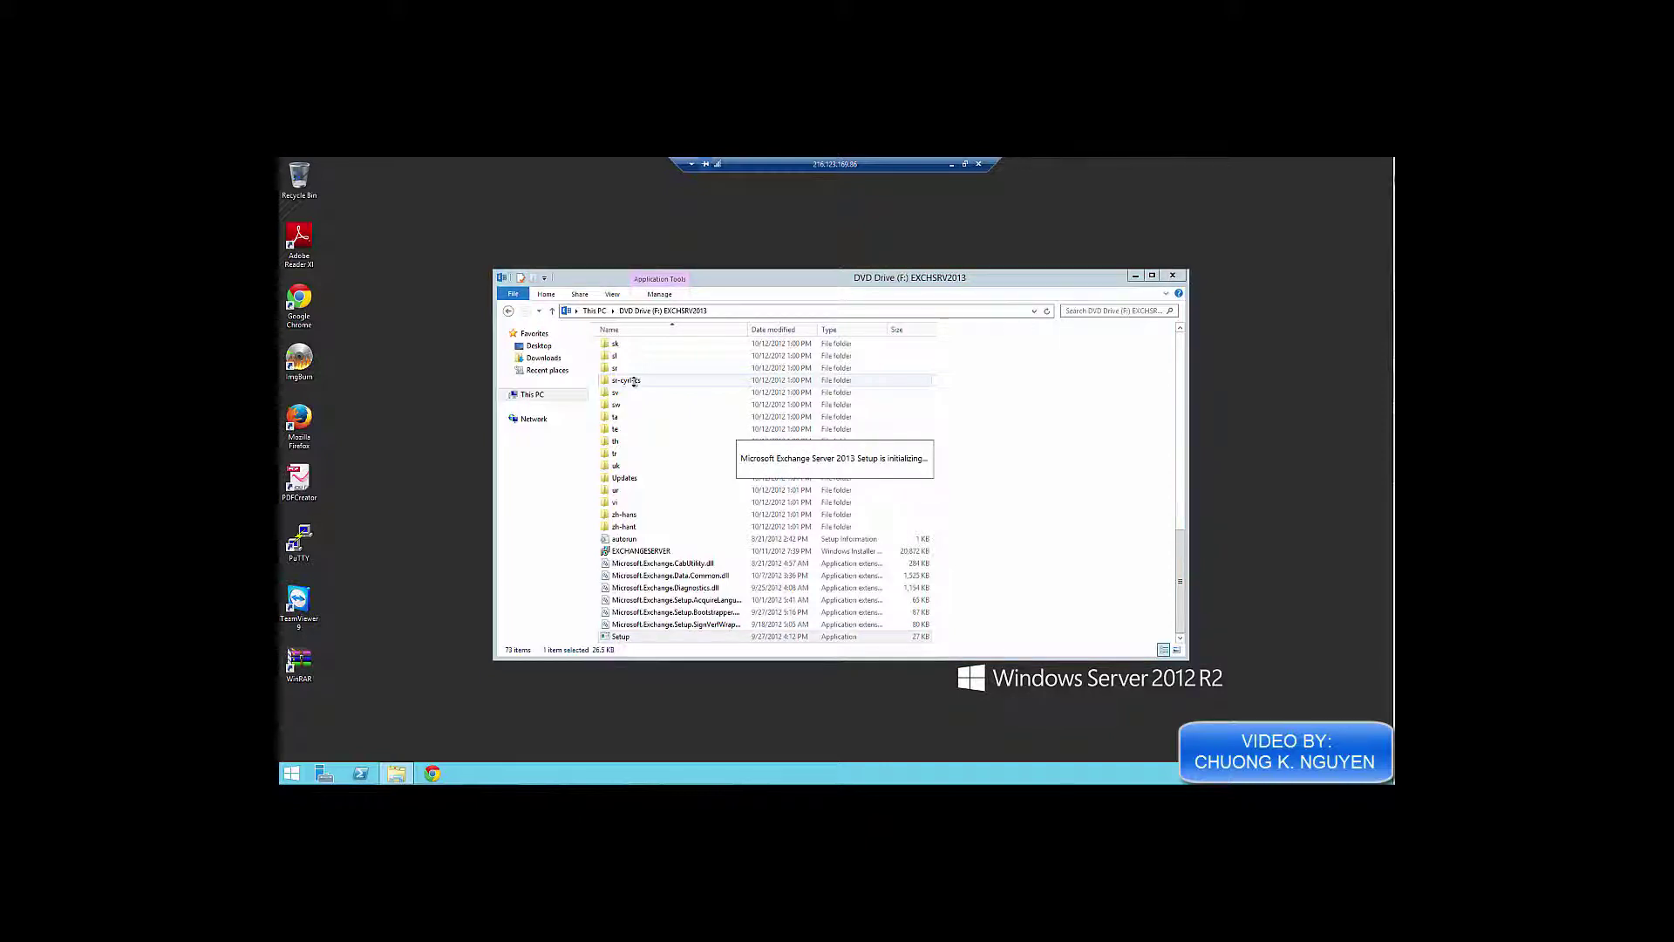
Choose "Don't check for updates right now" and continue so setup copies its files
{"action": "left_click", "coordinate": [1133, 276]}
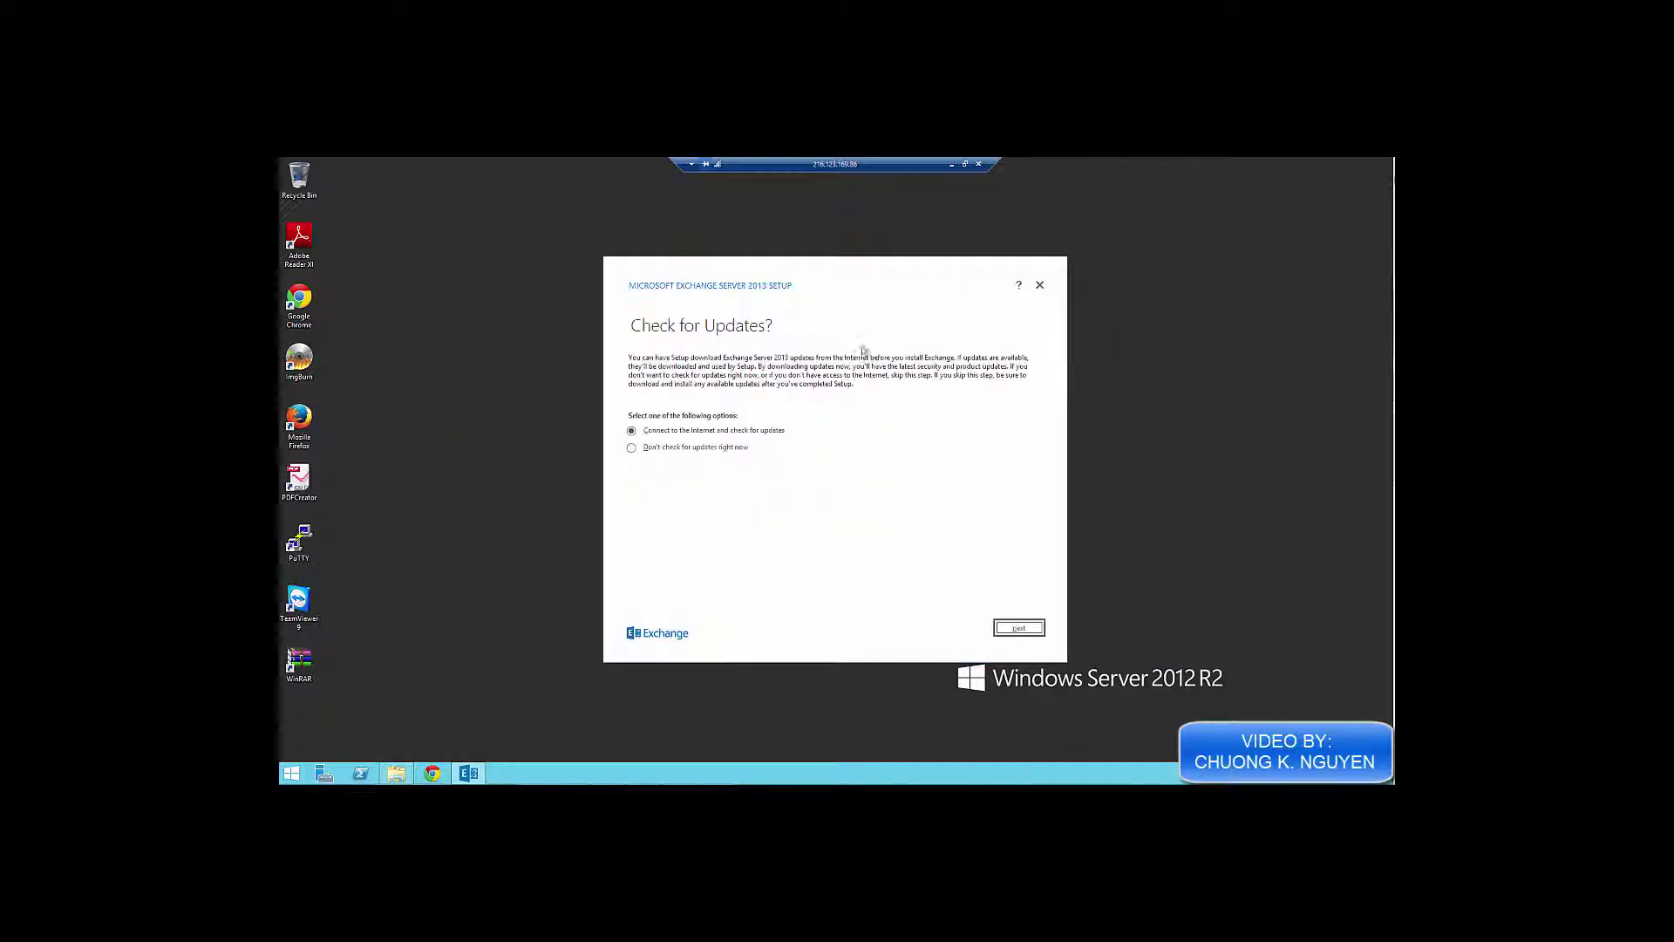
{"action": "left_click", "coordinate": [631, 447]}
{"action": "left_click", "coordinate": [1007, 630]}
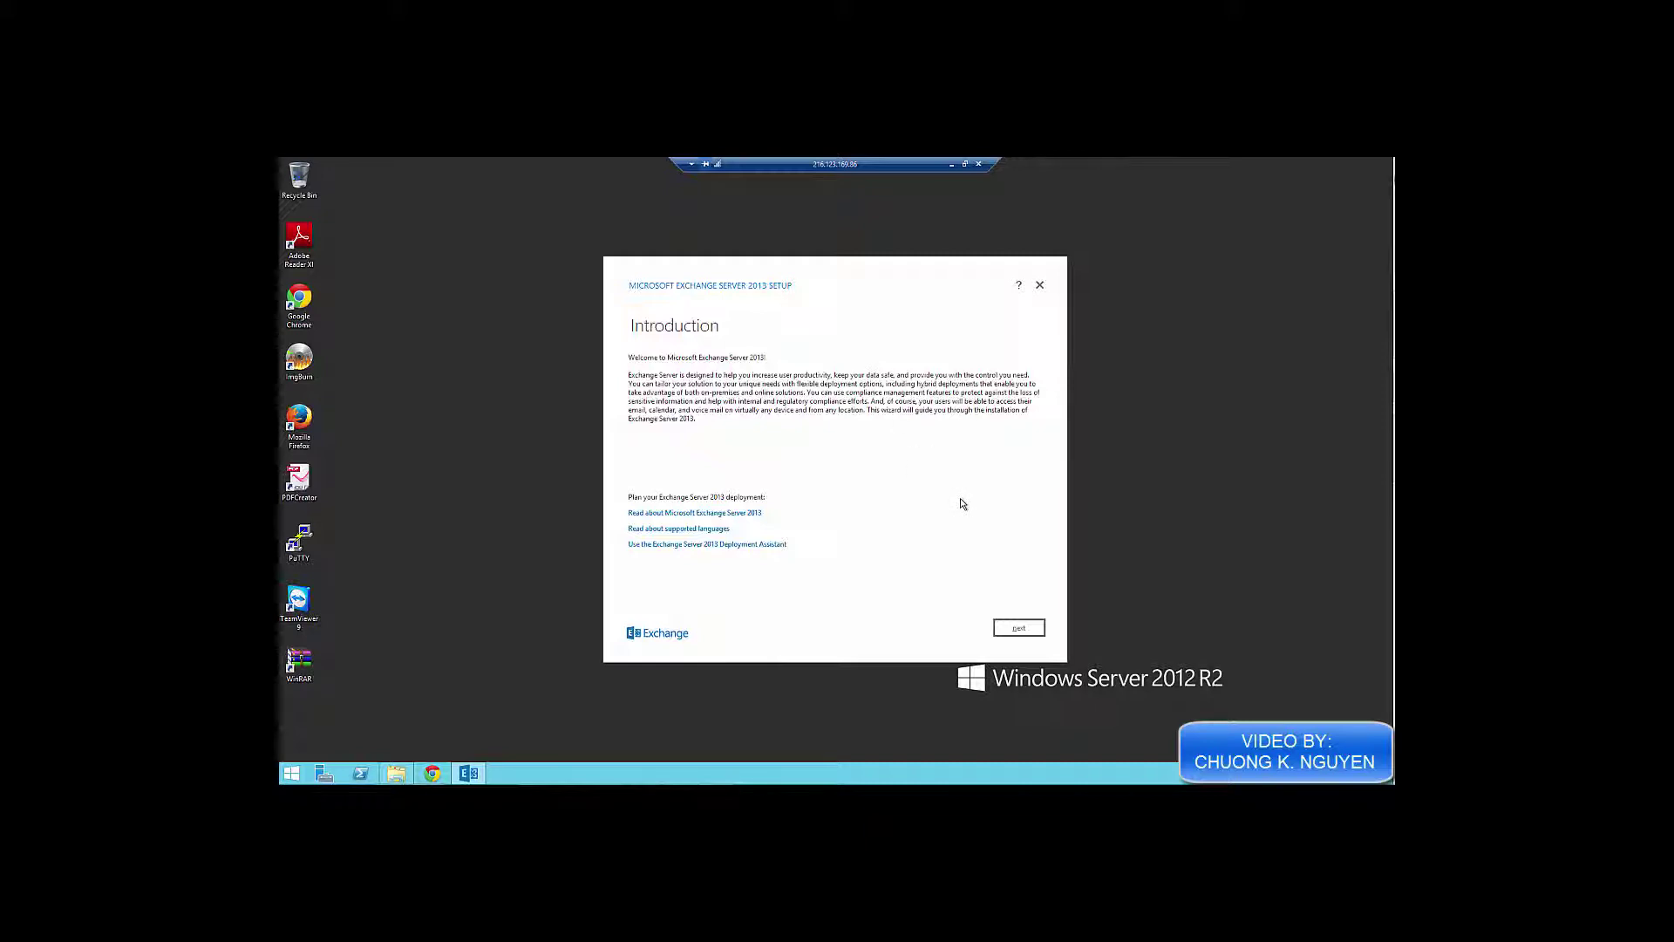
Pass the Introduction page and accept the Exchange license agreement
{"action": "left_click", "coordinate": [1037, 633]}
{"action": "left_click", "coordinate": [633, 580]}
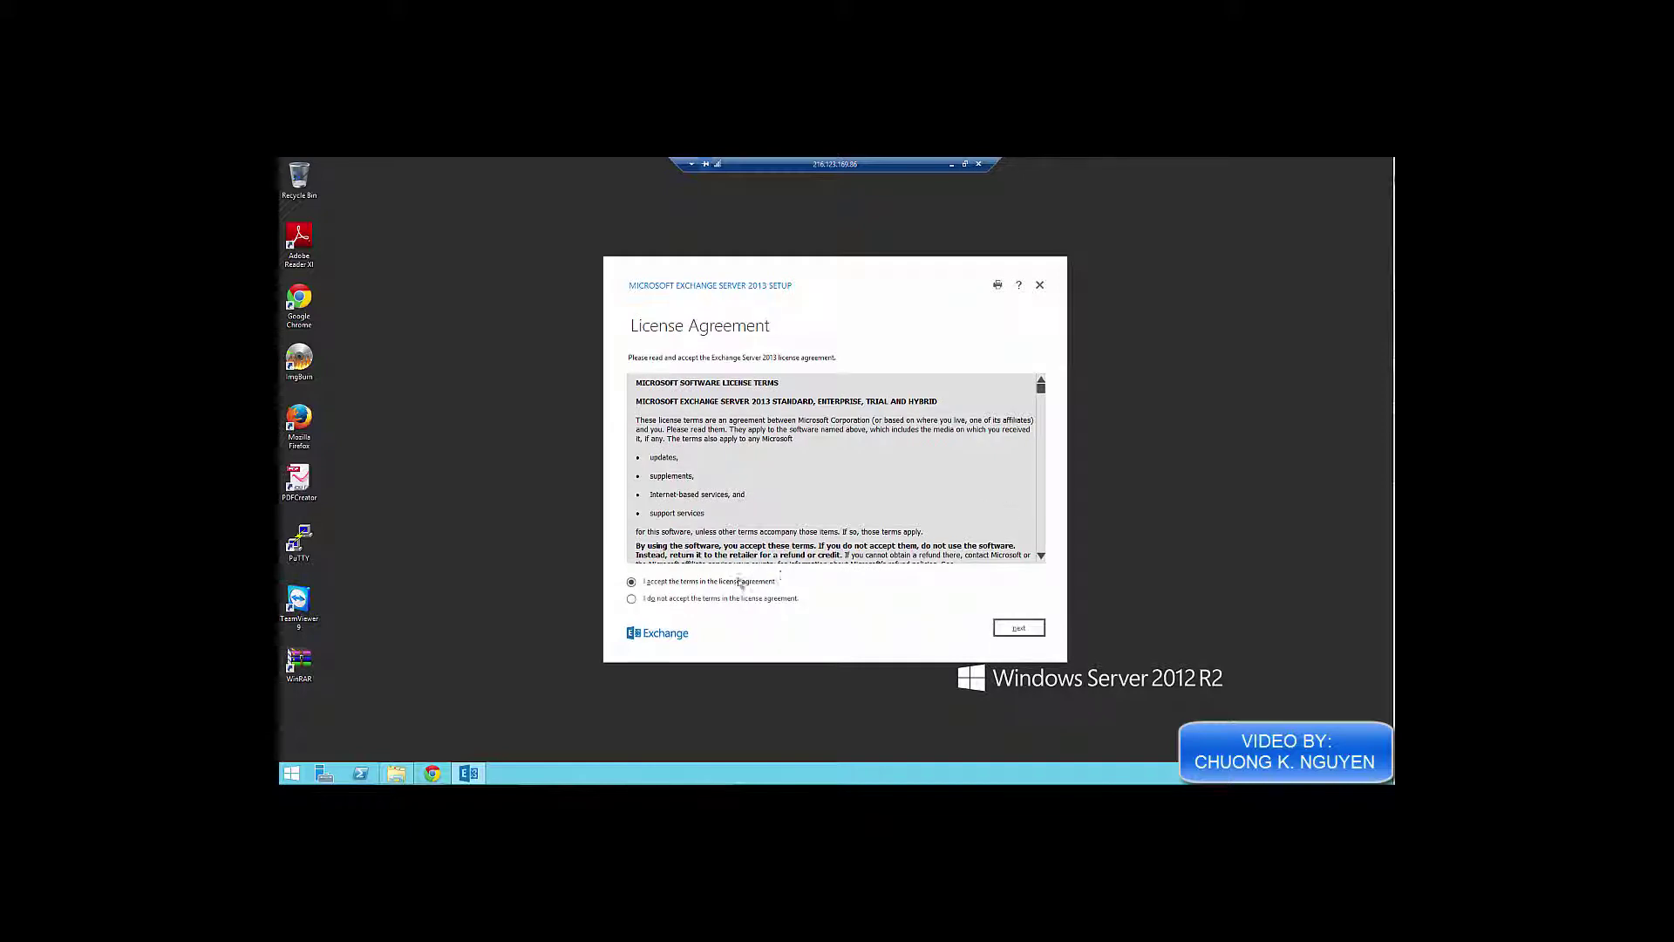
{"action": "left_click", "coordinate": [1038, 630]}
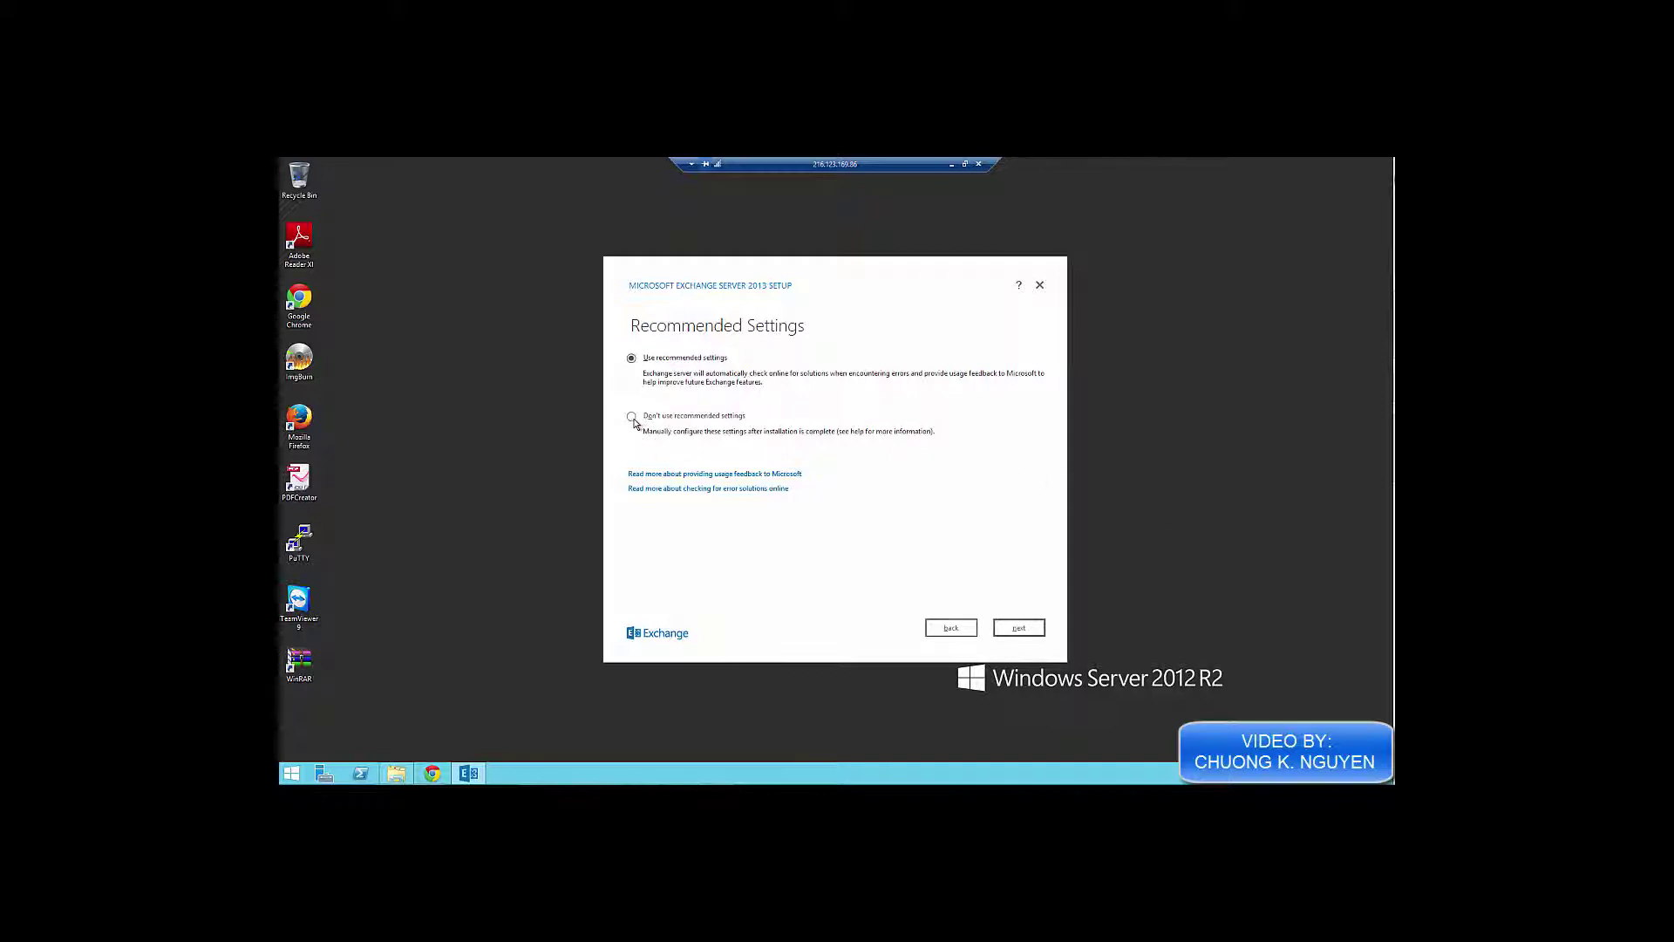
Keep the recommended settings and select the Mailbox and Client Access server roles
{"action": "left_click", "coordinate": [1038, 629]}
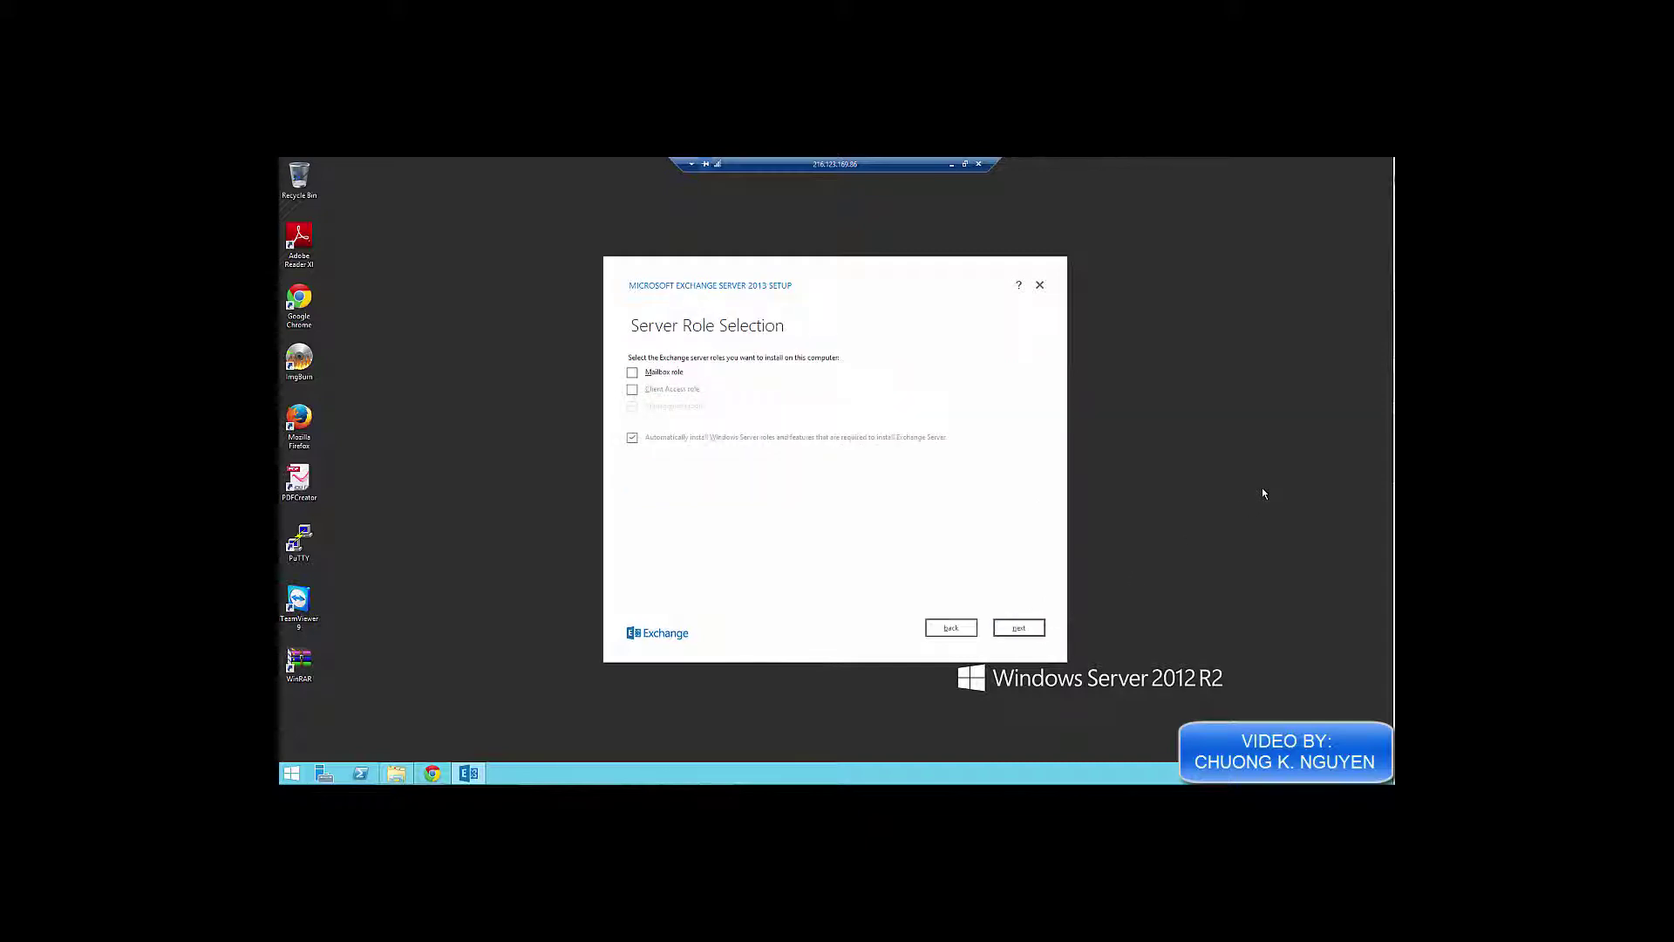
{"action": "left_click", "coordinate": [667, 375]}
{"action": "left_click", "coordinate": [634, 391]}
{"action": "left_click", "coordinate": [1018, 629]}
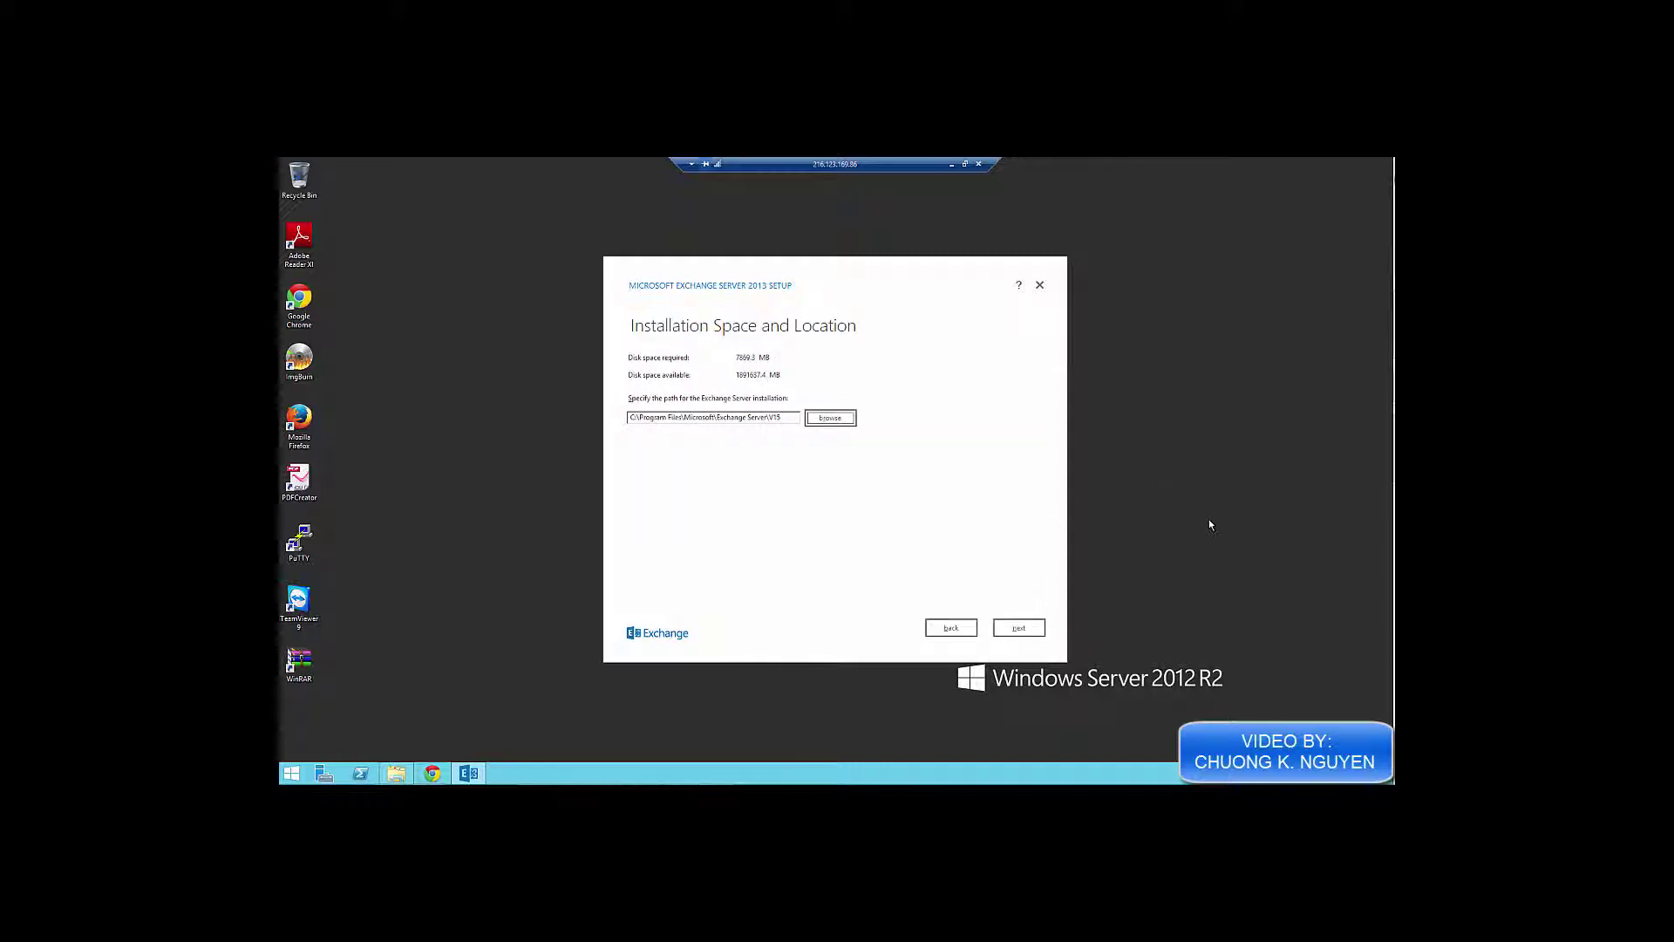
Accept the default installation folder and confirm the new Exchange organization name
{"action": "left_click", "coordinate": [1019, 629]}
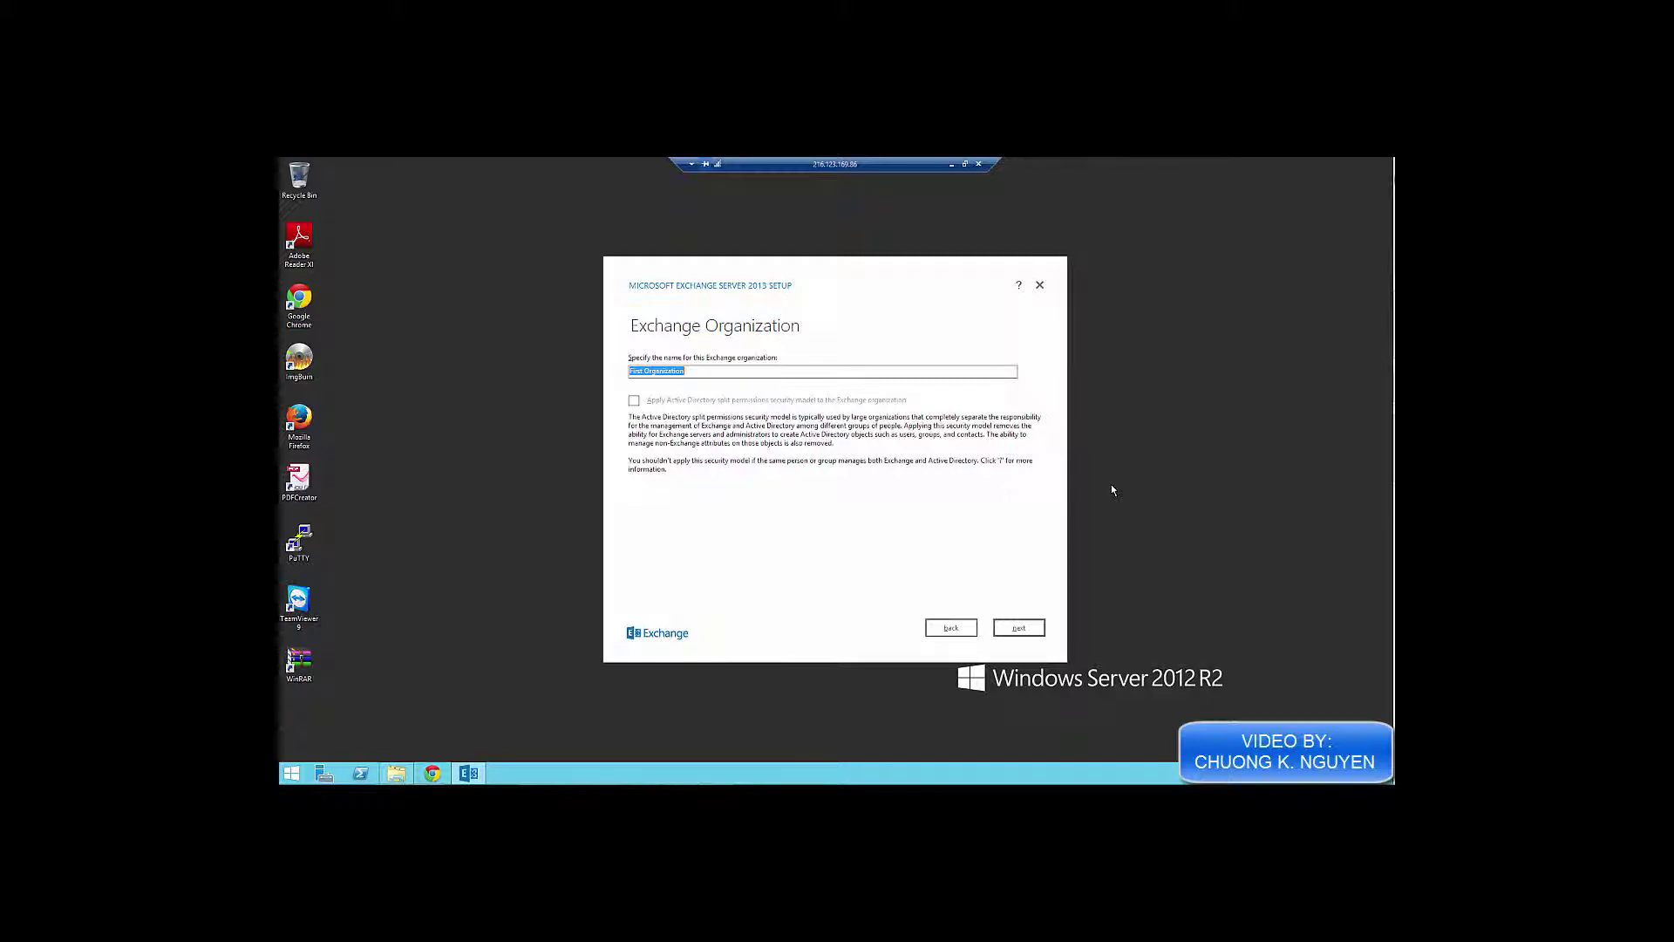
{"action": "type", "text": "Te"}
{"action": "left_click", "coordinate": [1019, 630]}
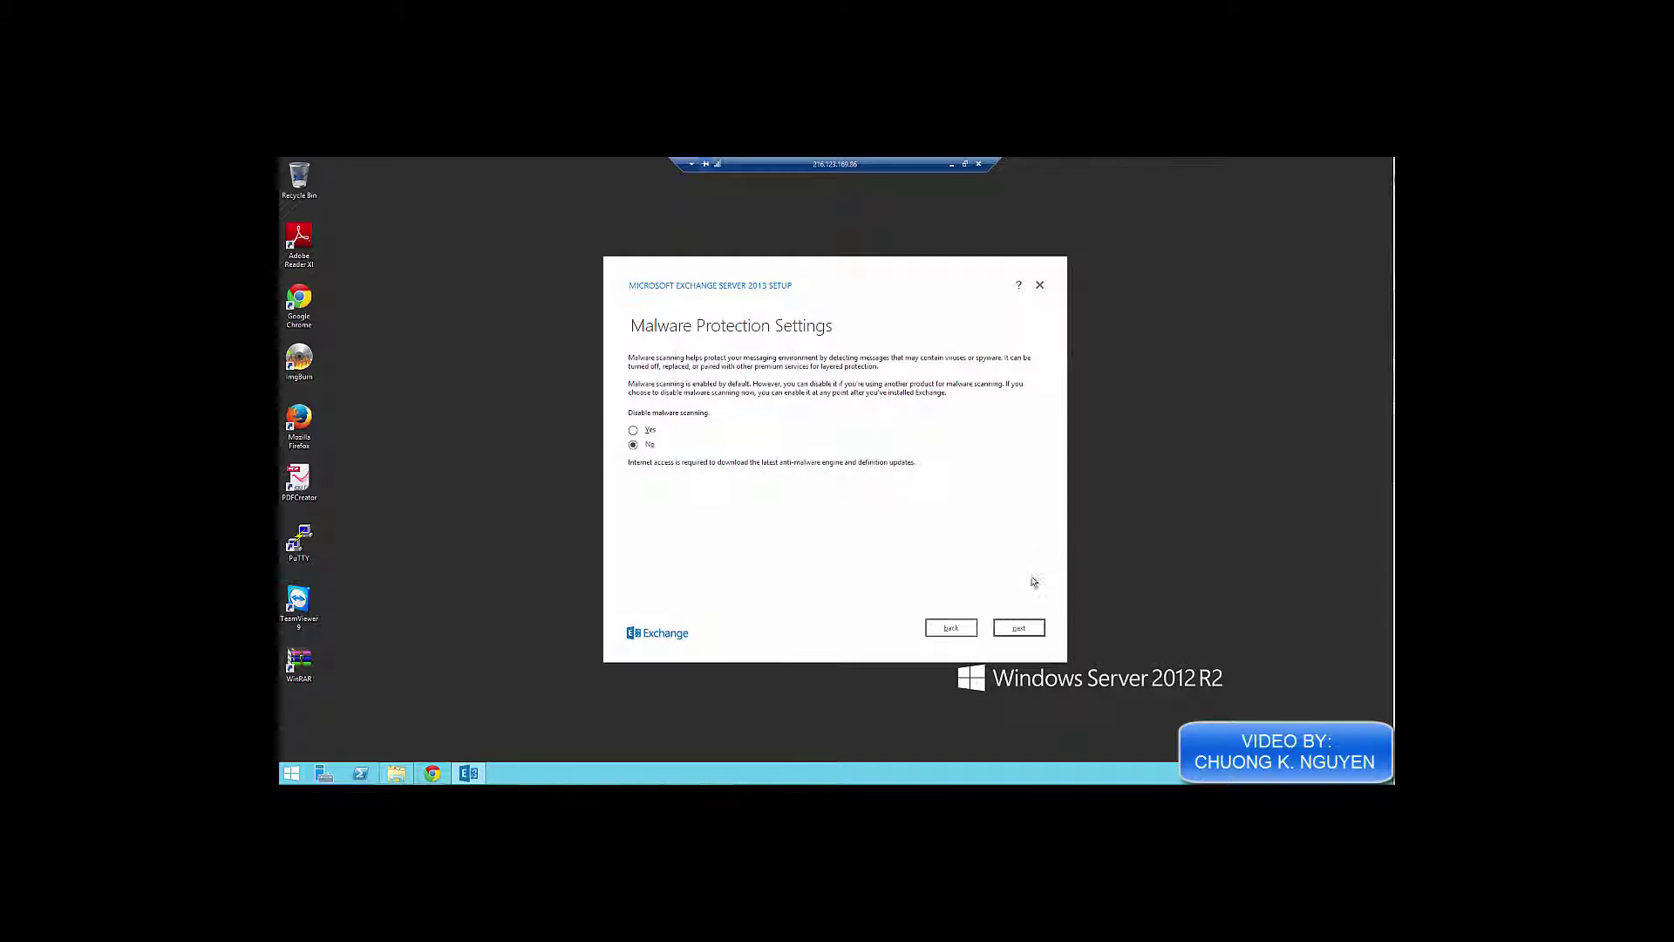
Leave malware scanning enabled and continue to the readiness checks
{"action": "left_click", "coordinate": [1018, 627]}
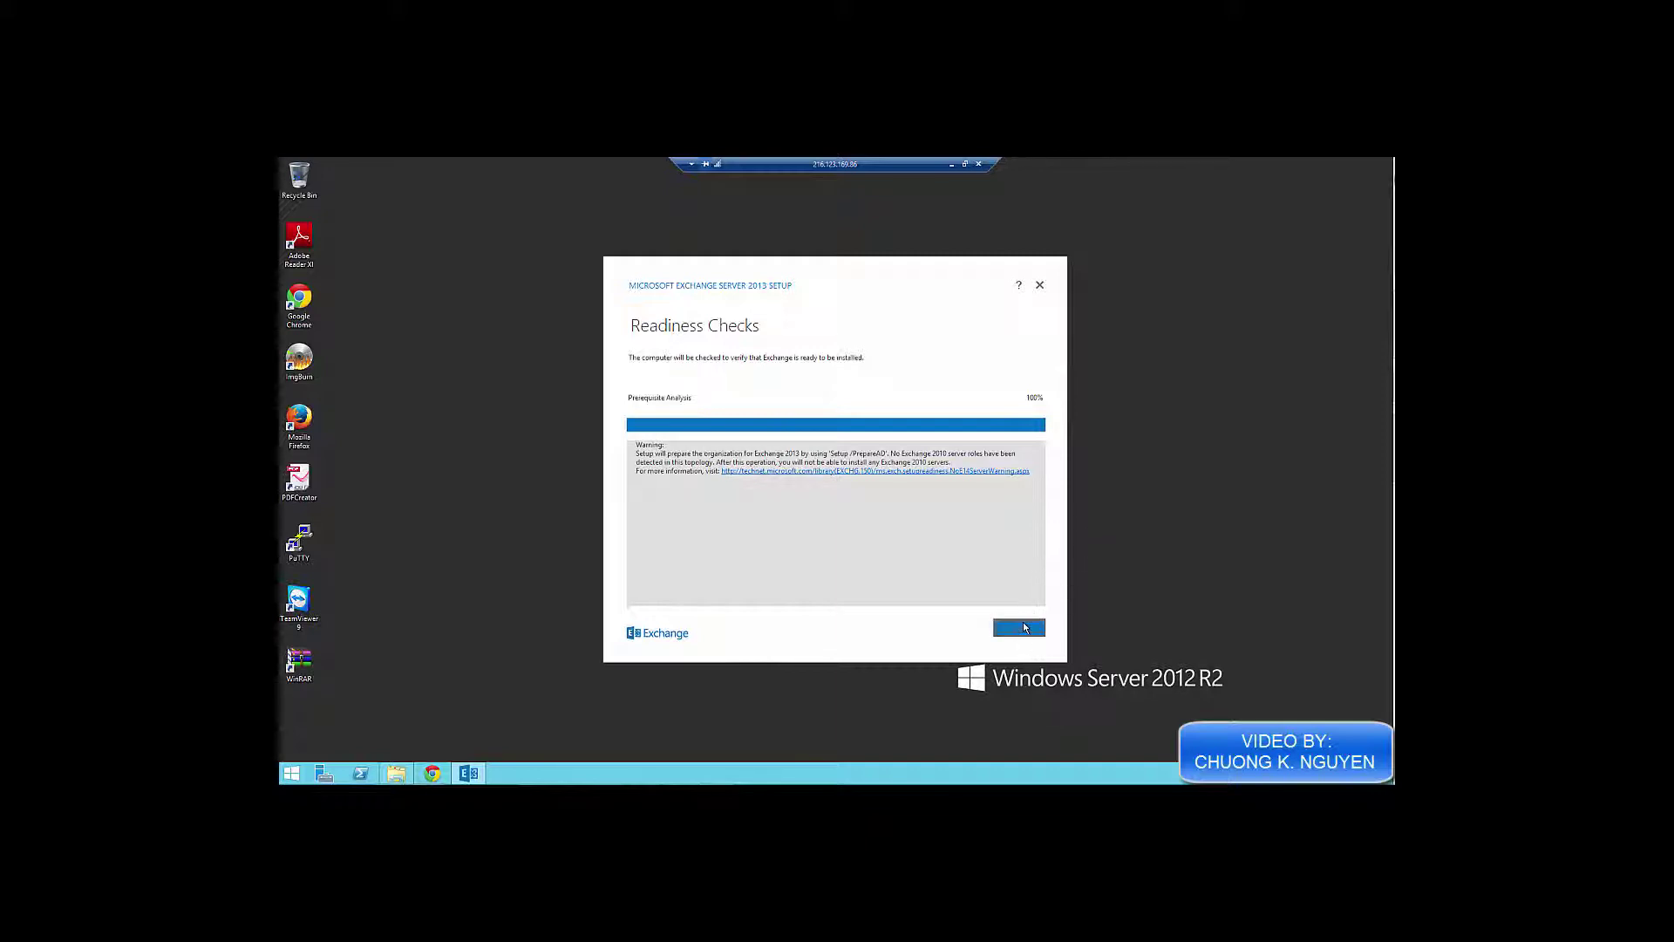
Start the Exchange installation from the Readiness Checks page
{"action": "left_click", "coordinate": [1023, 628]}
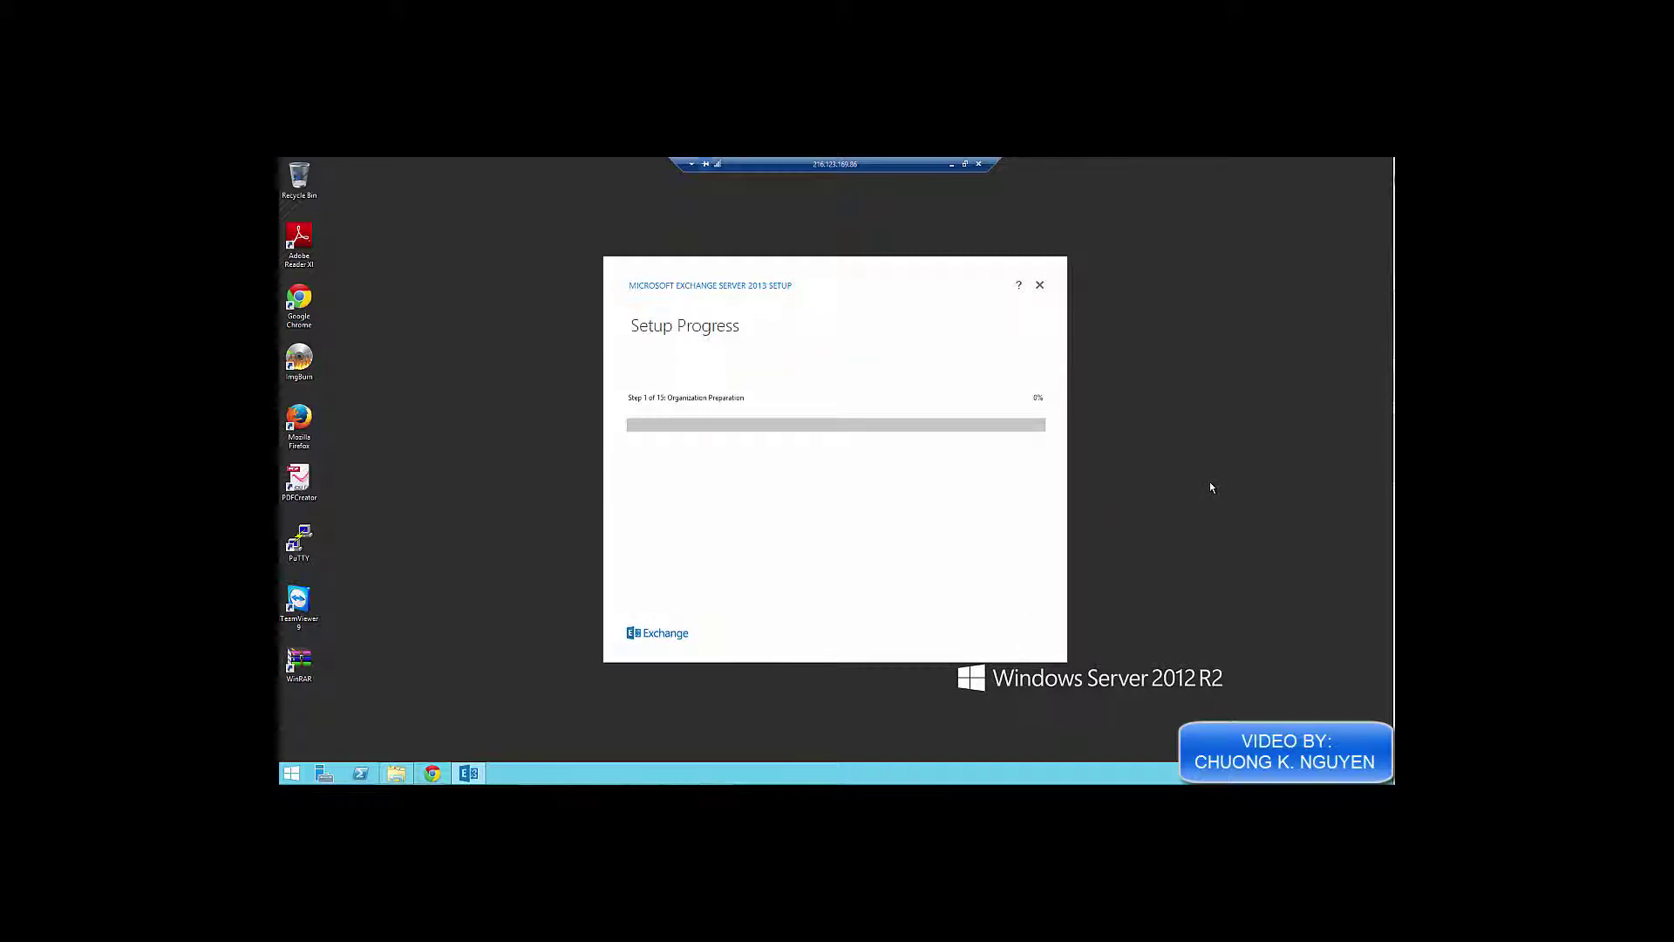